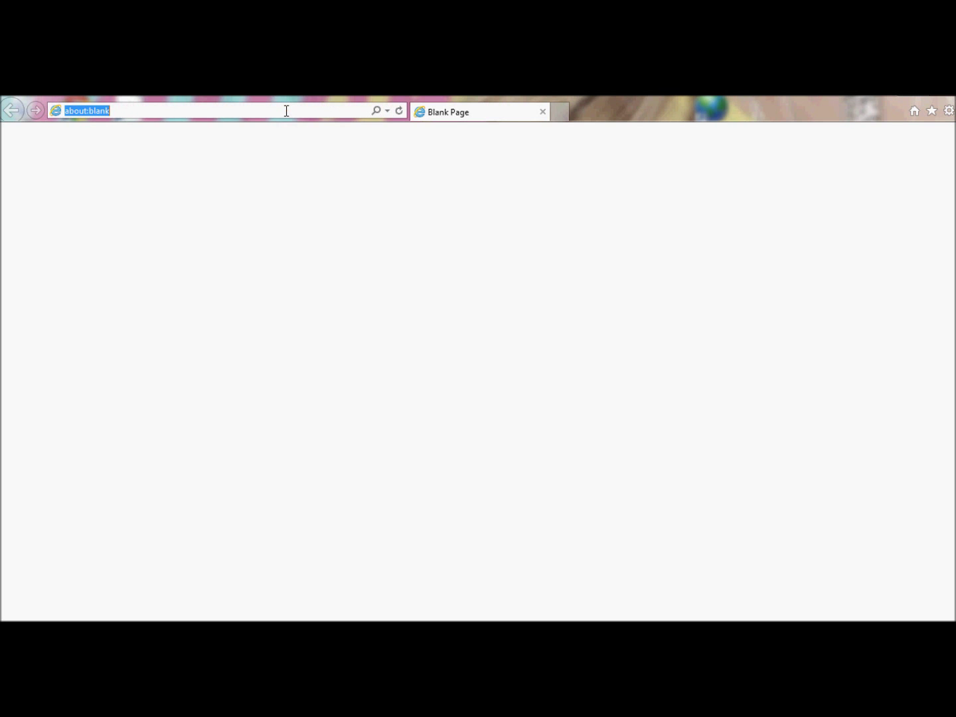
{"action": "type", "text": "www.myesig.com"}
{"action": "key", "text": "Return"}
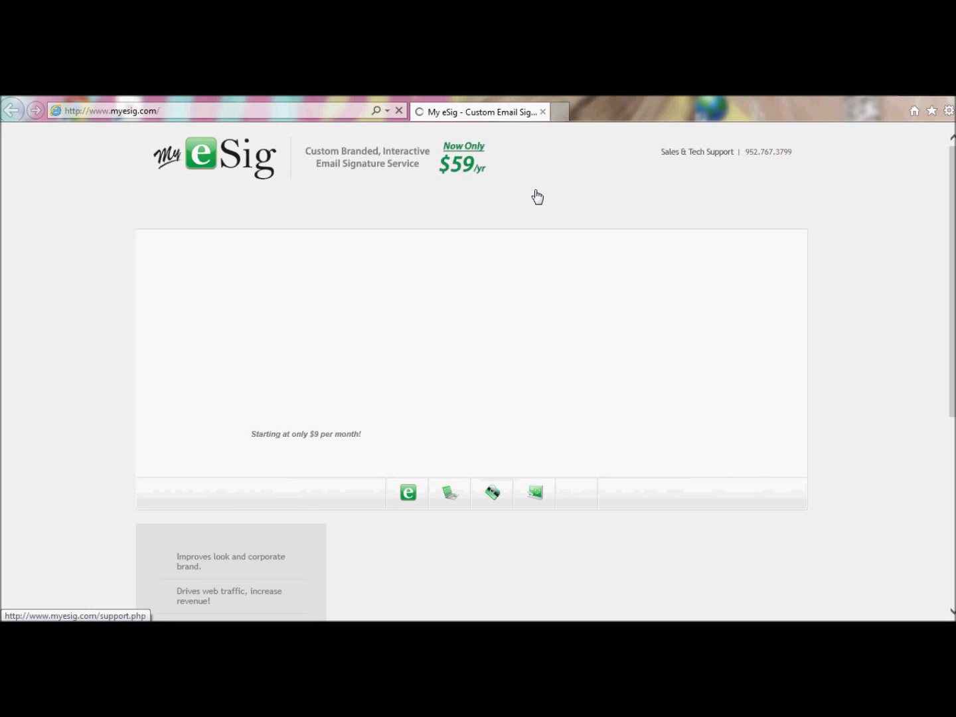
{"action": "left_click", "coordinate": [749, 206]}
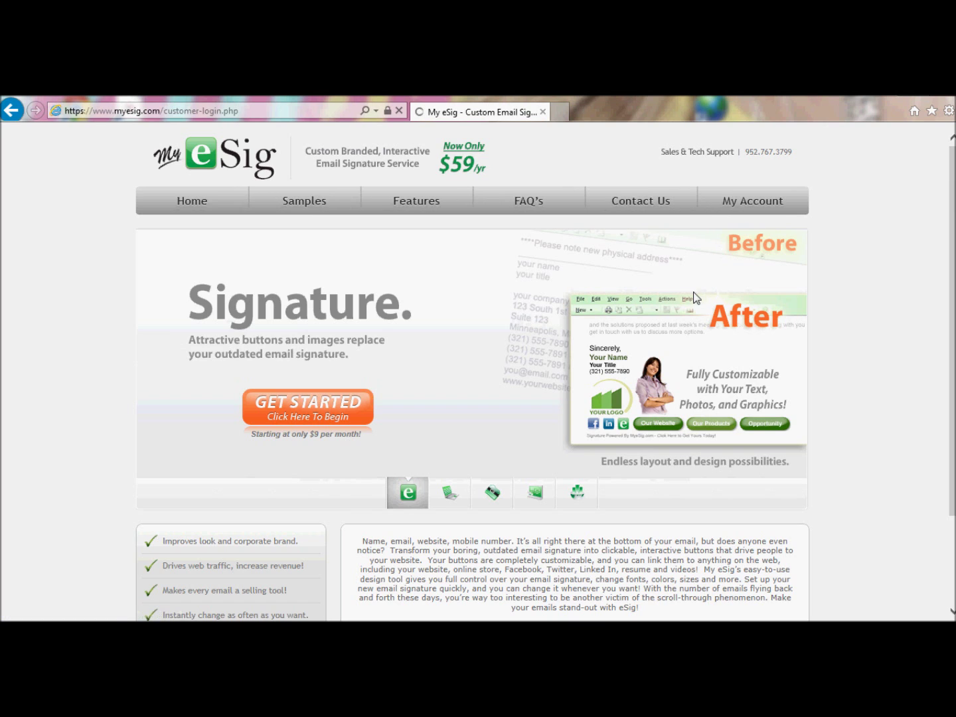
Enter the account username, correcting a typo, and type the account password
{"action": "type", "text": "mar"}
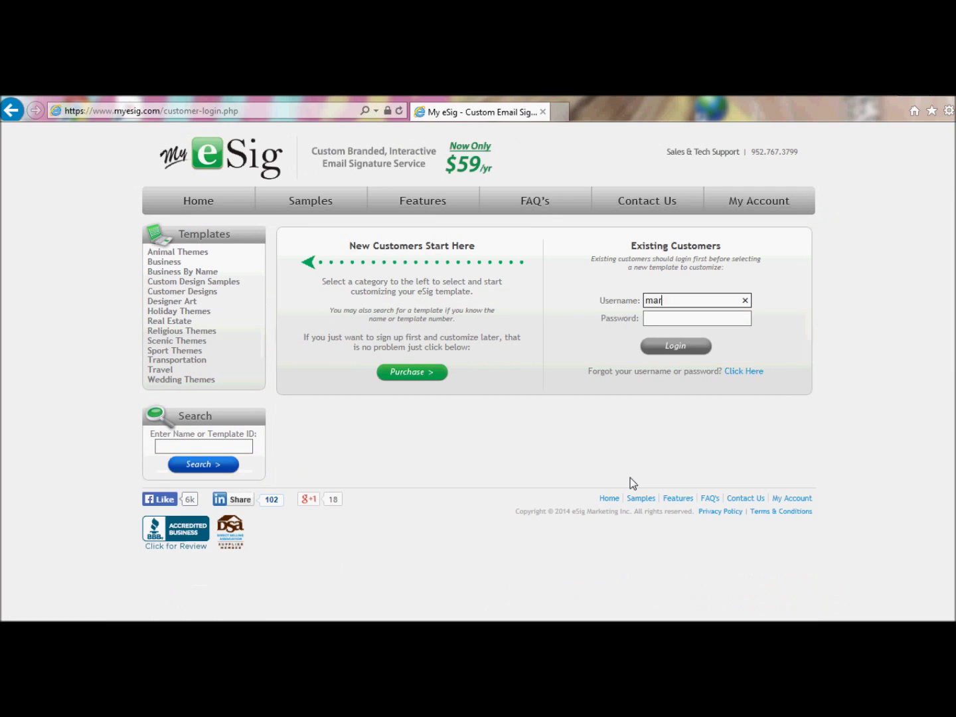
{"action": "type", "text": "tymarty135"}
{"action": "key", "text": "Tab"}
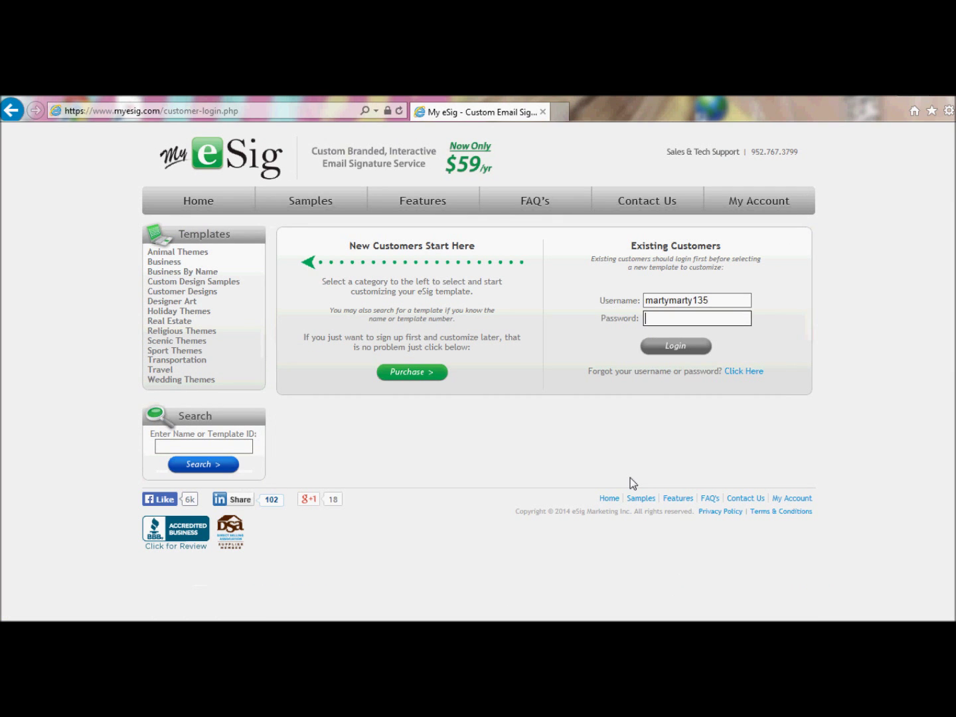
{"action": "left_click", "coordinate": [708, 300]}
{"action": "key", "text": "BackSpace"}
{"action": "key", "text": "BackSpace"}
{"action": "key", "text": "BackSpace"}
{"action": "type", "text": "315"}
{"action": "key", "text": "Tab"}
{"action": "type", "text": "•••••••"}
Log in and scroll down Manage Signatures to view the saved email signature
{"action": "left_click", "coordinate": [673, 346]}
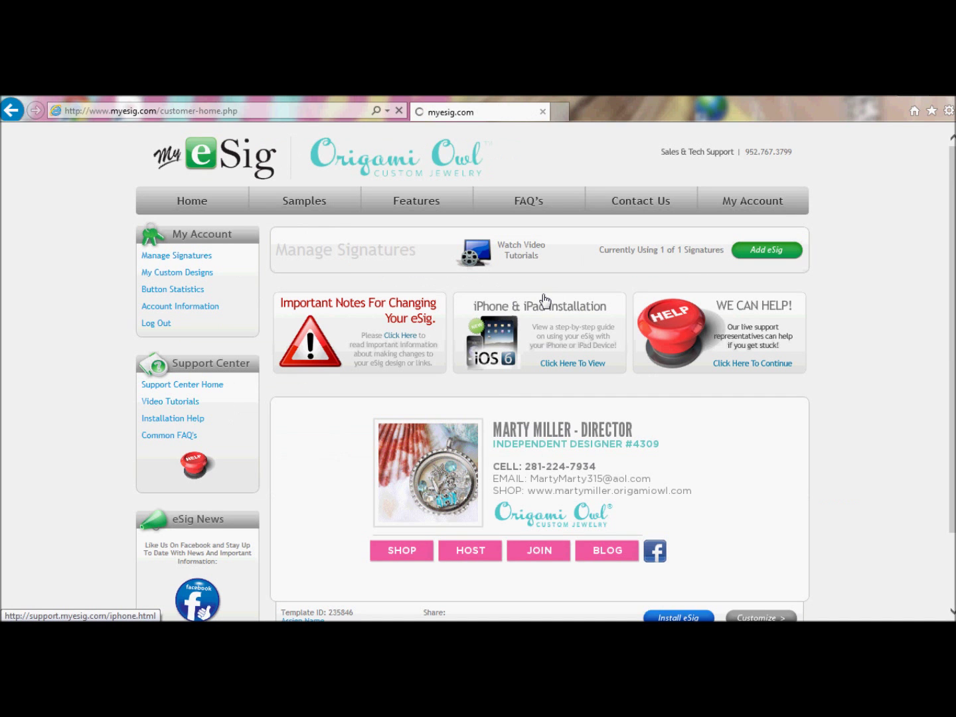
{"action": "scroll", "coordinate": [950, 242], "scroll_direction": "down", "scroll_amount": 3}
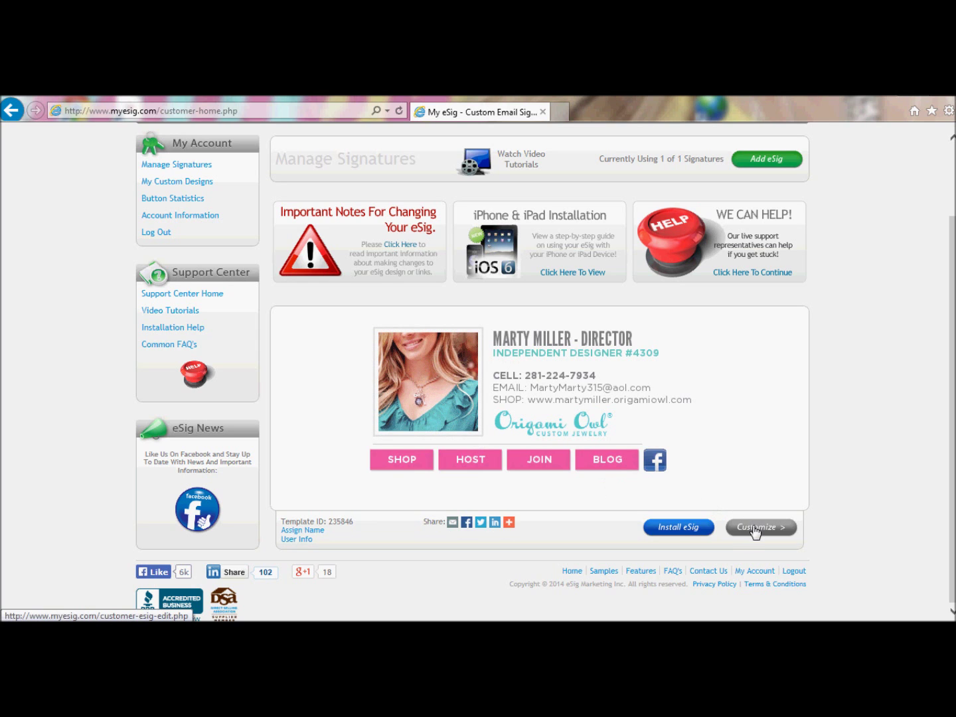
Open the signature in the Customize Your eSig editor, dismissing the Upload Image box unchanged
{"action": "left_click", "coordinate": [754, 529]}
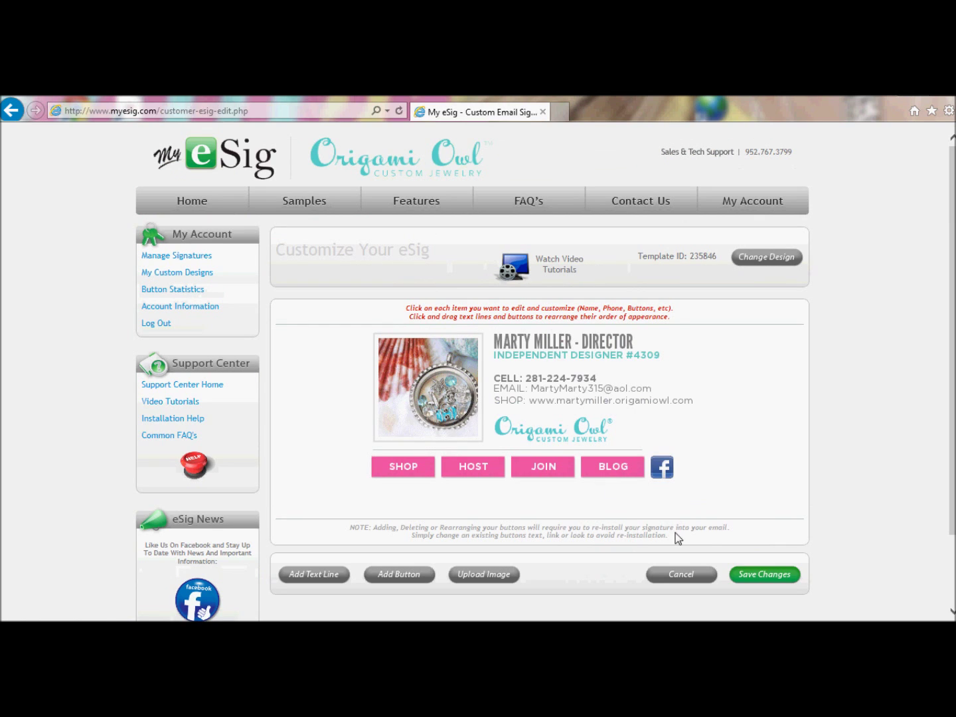
{"action": "left_click", "coordinate": [491, 575]}
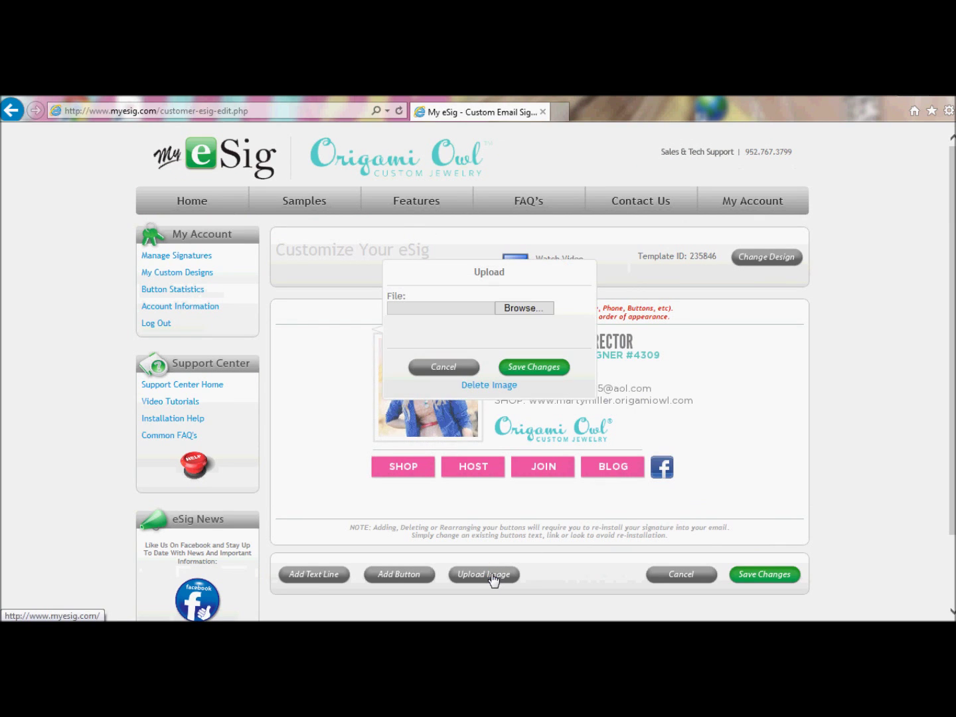
{"action": "left_click", "coordinate": [442, 368]}
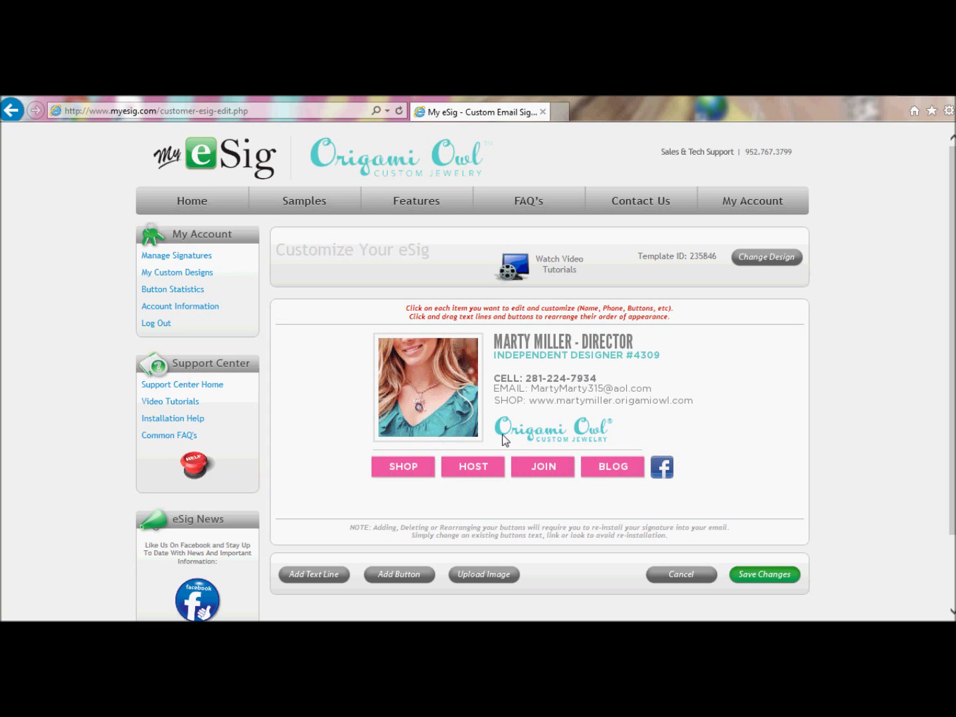
Browse for an upload image and search the Documents library for 'Origami Owl'
{"action": "left_click", "coordinate": [478, 576]}
{"action": "left_click", "coordinate": [529, 309]}
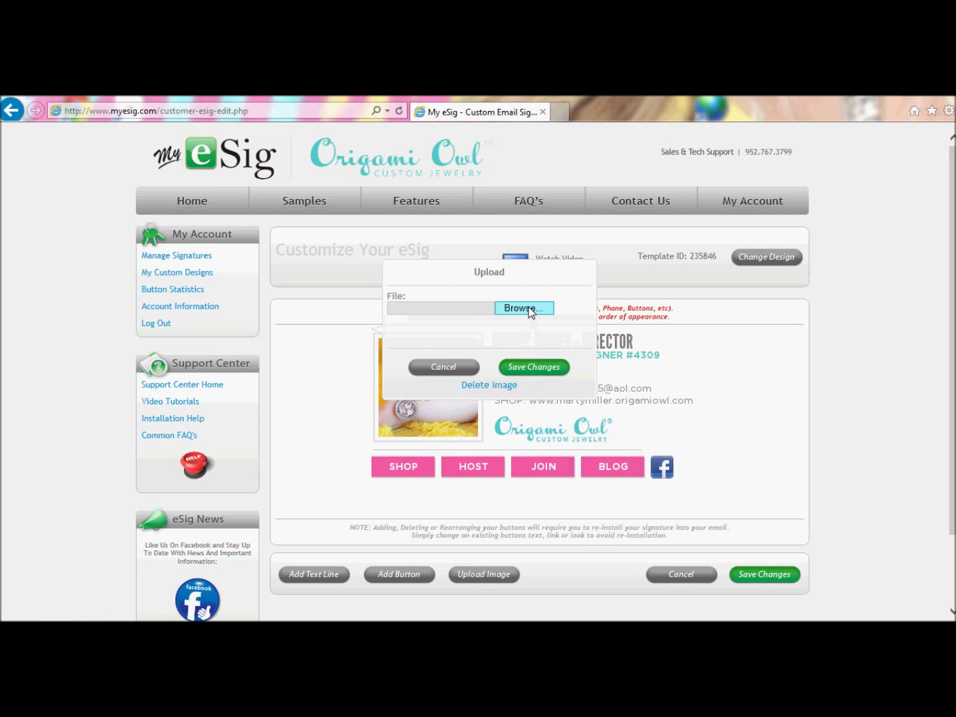
{"action": "left_click", "coordinate": [63, 255]}
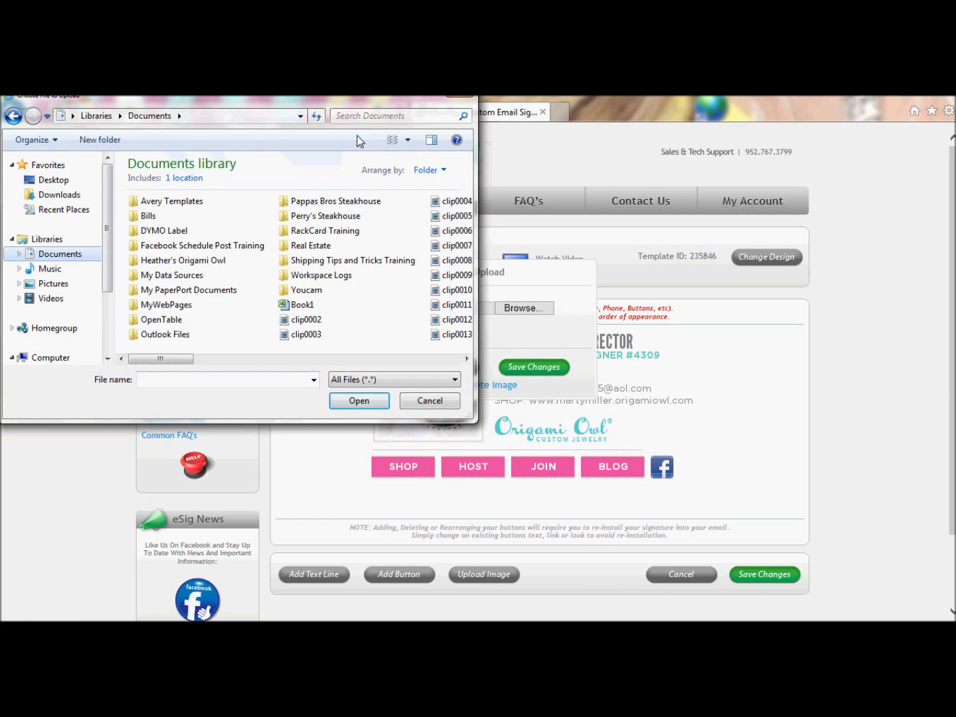
{"action": "left_click", "coordinate": [369, 117]}
{"action": "type", "text": "Origami"}
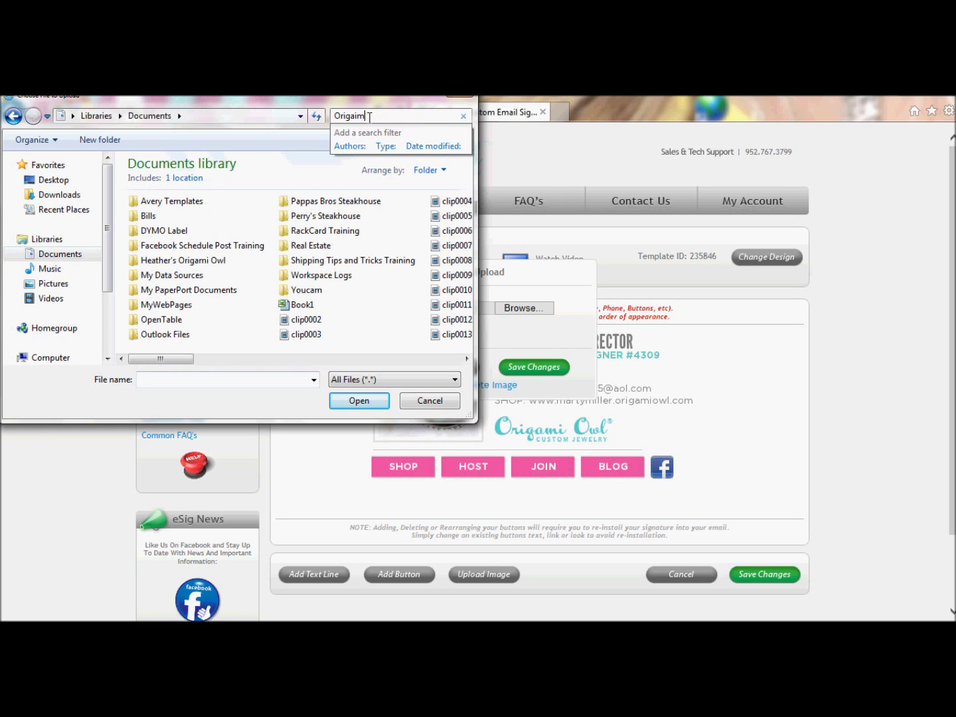
{"action": "type", "text": " Owl"}
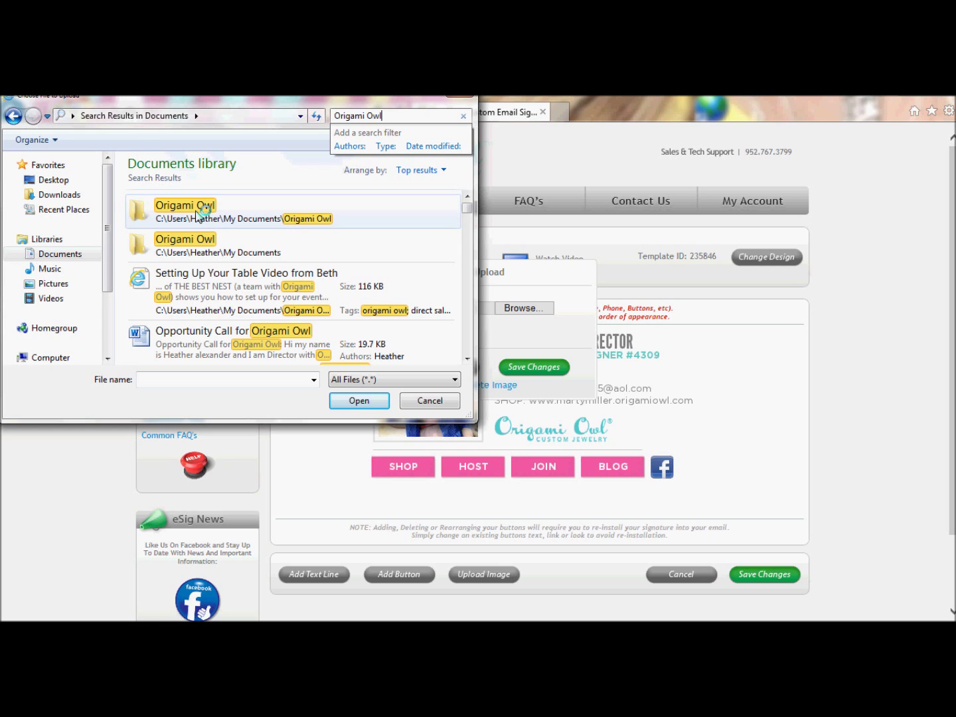
Choose the 1 Beach Locket photo from Origami Owl > Blog Items > Esig Animated Gif
{"action": "left_click", "coordinate": [196, 219]}
{"action": "double_click", "coordinate": [196, 219]}
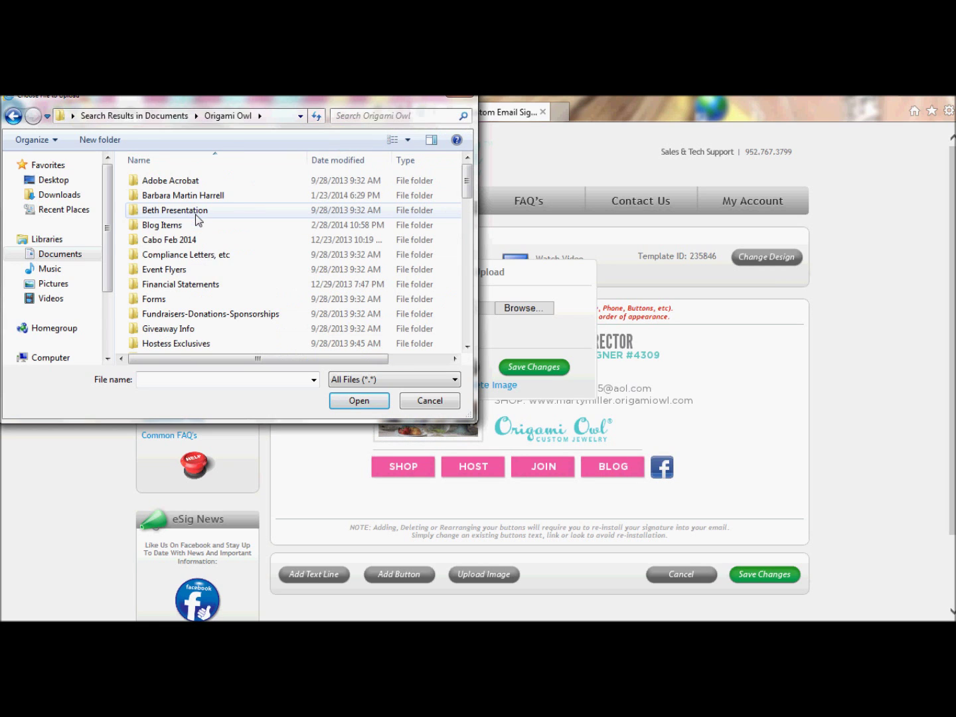
{"action": "double_click", "coordinate": [171, 222]}
{"action": "double_click", "coordinate": [171, 227]}
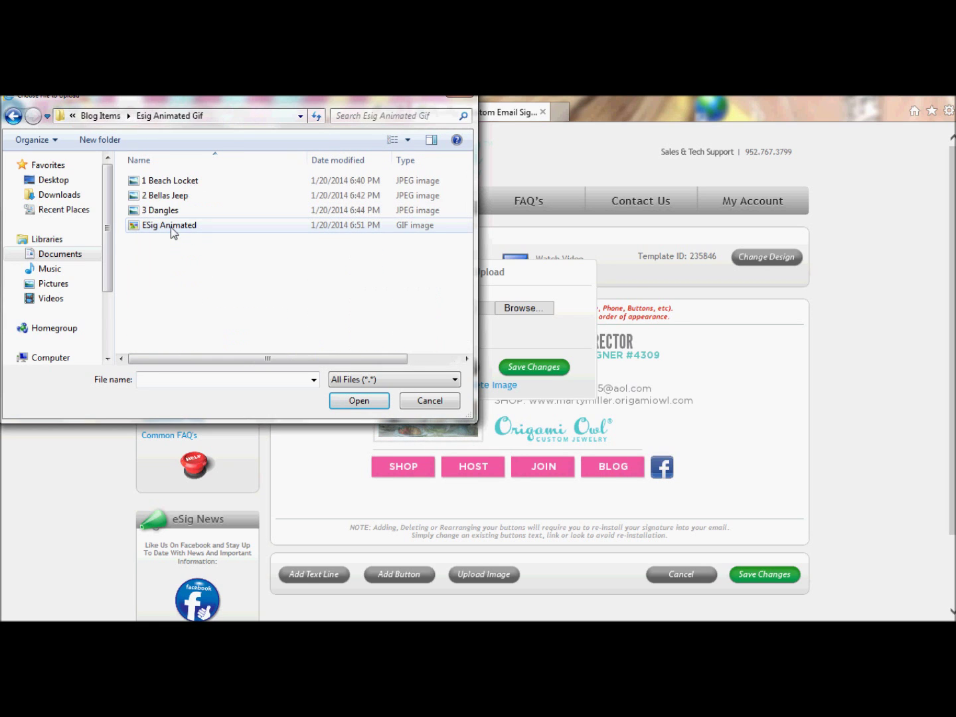
{"action": "double_click", "coordinate": [171, 180]}
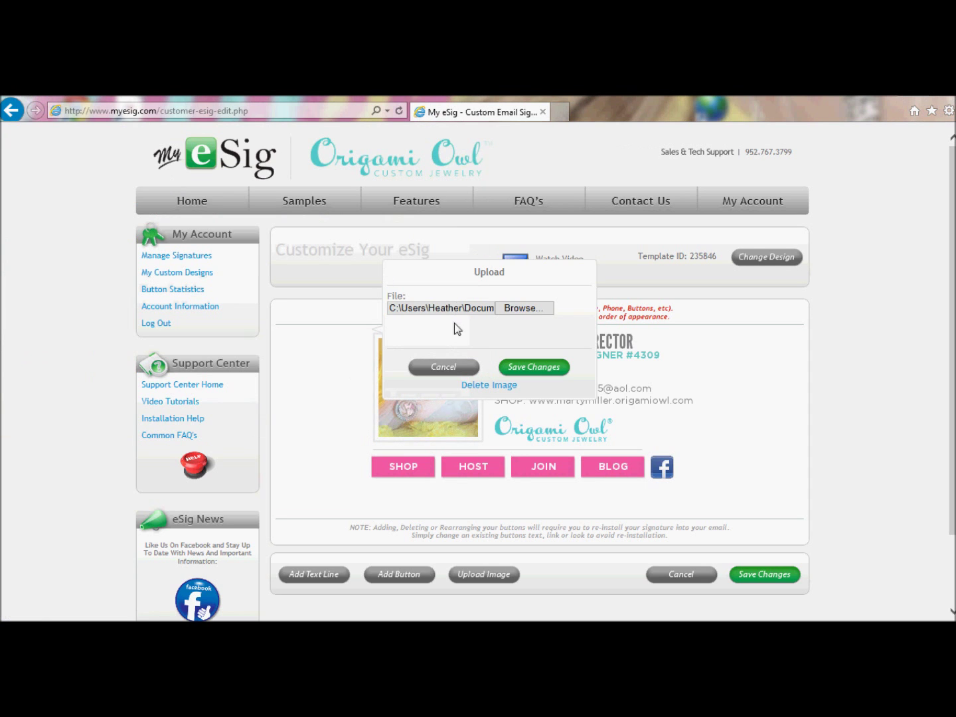
Upload the beach locket photo, resize it to fill the image space, and save the signature
{"action": "left_click", "coordinate": [535, 369]}
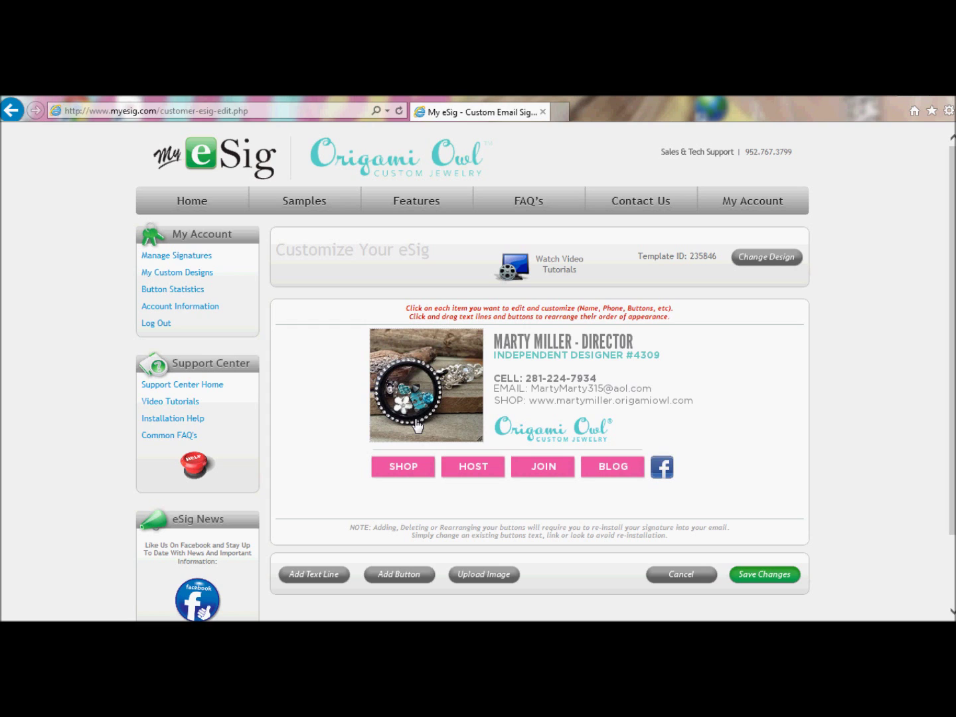
{"action": "mouse_move", "coordinate": [479, 438]}
{"action": "left_mouse_down"}
{"action": "mouse_move", "coordinate": [460, 415]}
{"action": "mouse_move", "coordinate": [490, 442]}
{"action": "left_mouse_up"}
{"action": "left_click", "coordinate": [754, 579]}
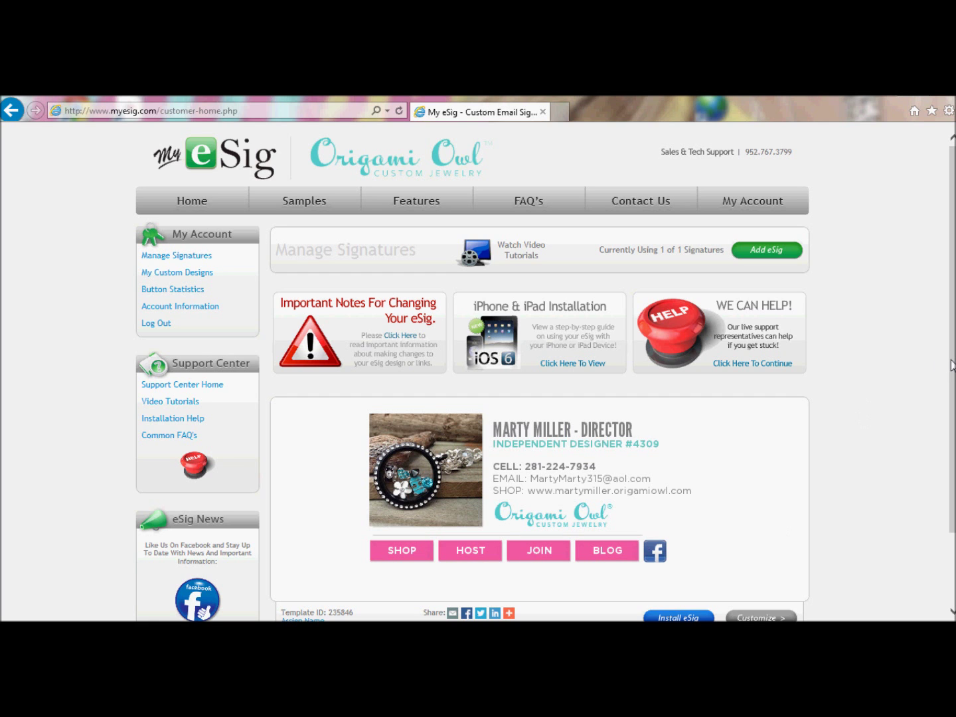
Scroll down to check the saved signature showing the beach locket photo
{"action": "scroll", "coordinate": [951, 366], "scroll_direction": "down", "scroll_amount": 1}
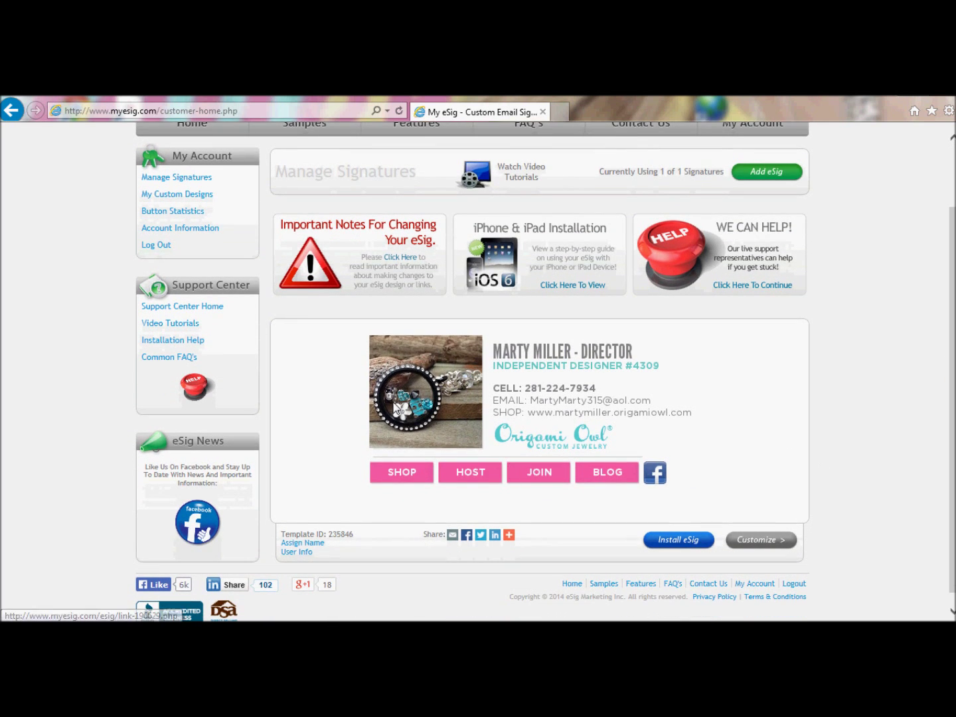